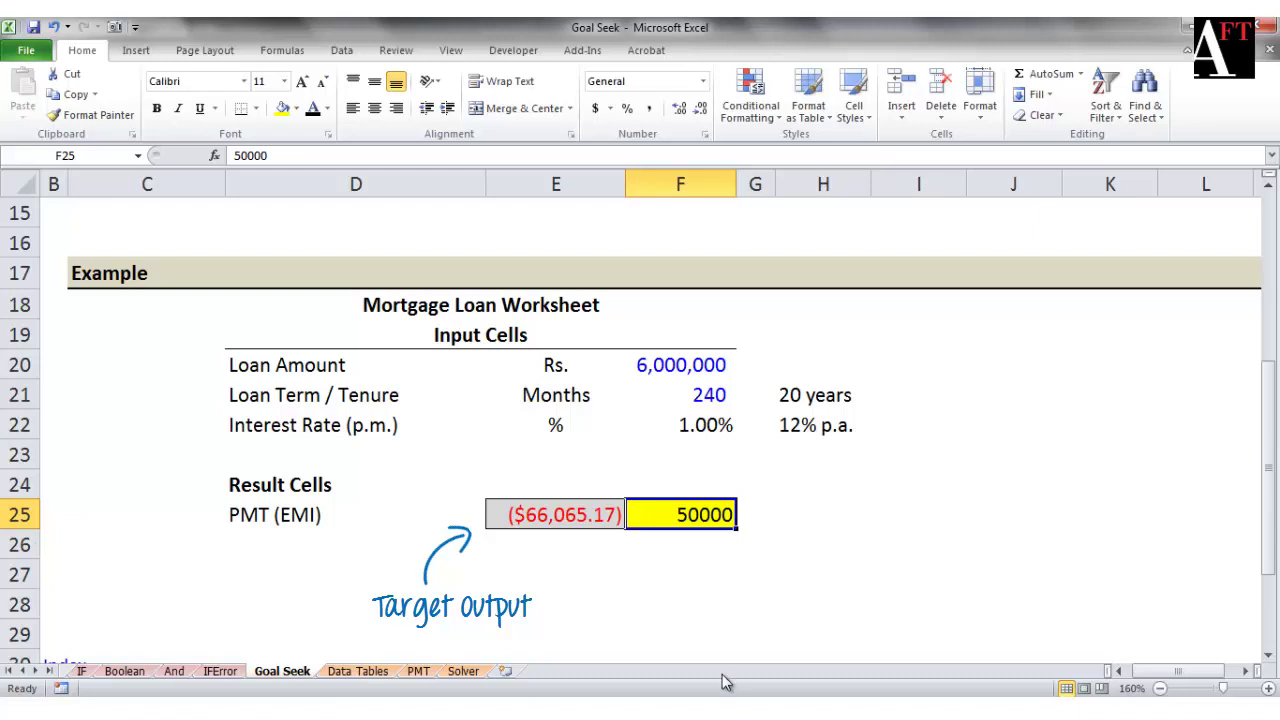
Try loan amounts of 5,000,000 and then 4,000,000 in cell F20
click(680, 367)
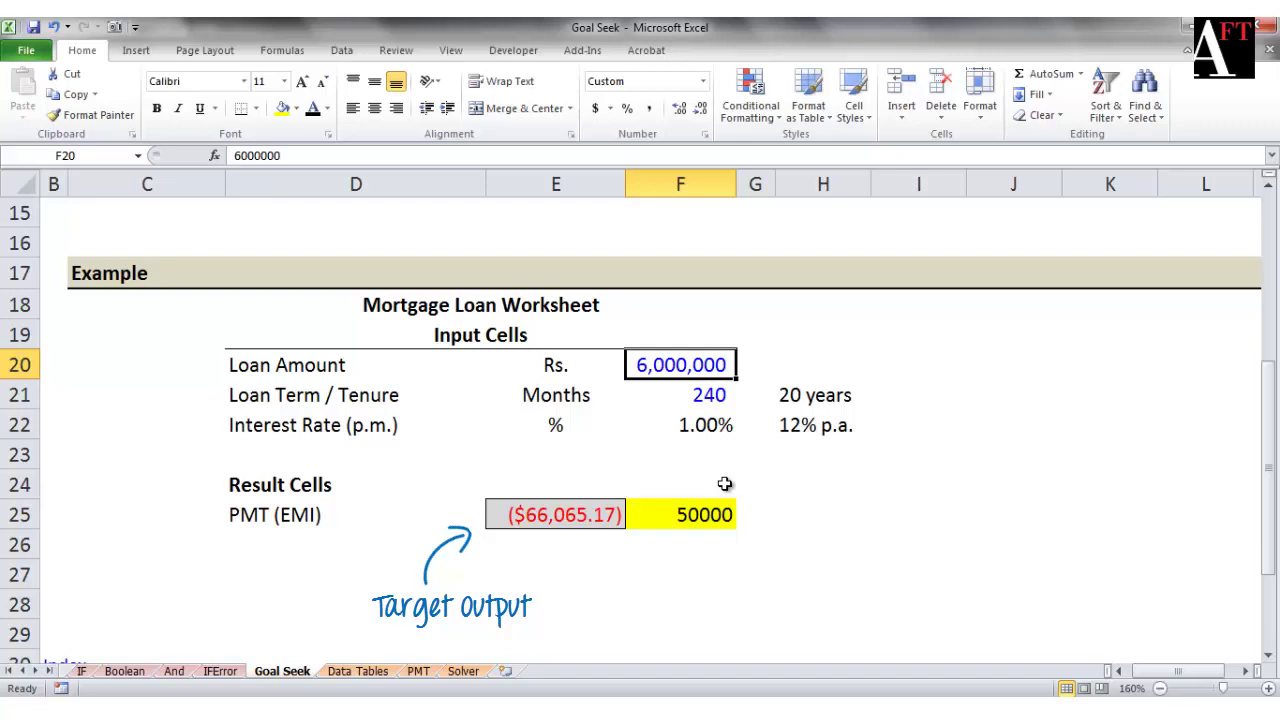
key(F2)
key(Left)
key(Left)
key(Left)
key(Left)
key(Left)
key(Left)
key(BackSpace)
text(5)
key(Return)
click(692, 363)
key(F2)
key(Left)
key(Left)
key(Left)
key(Left)
key(Left)
key(Left)
key(Left)
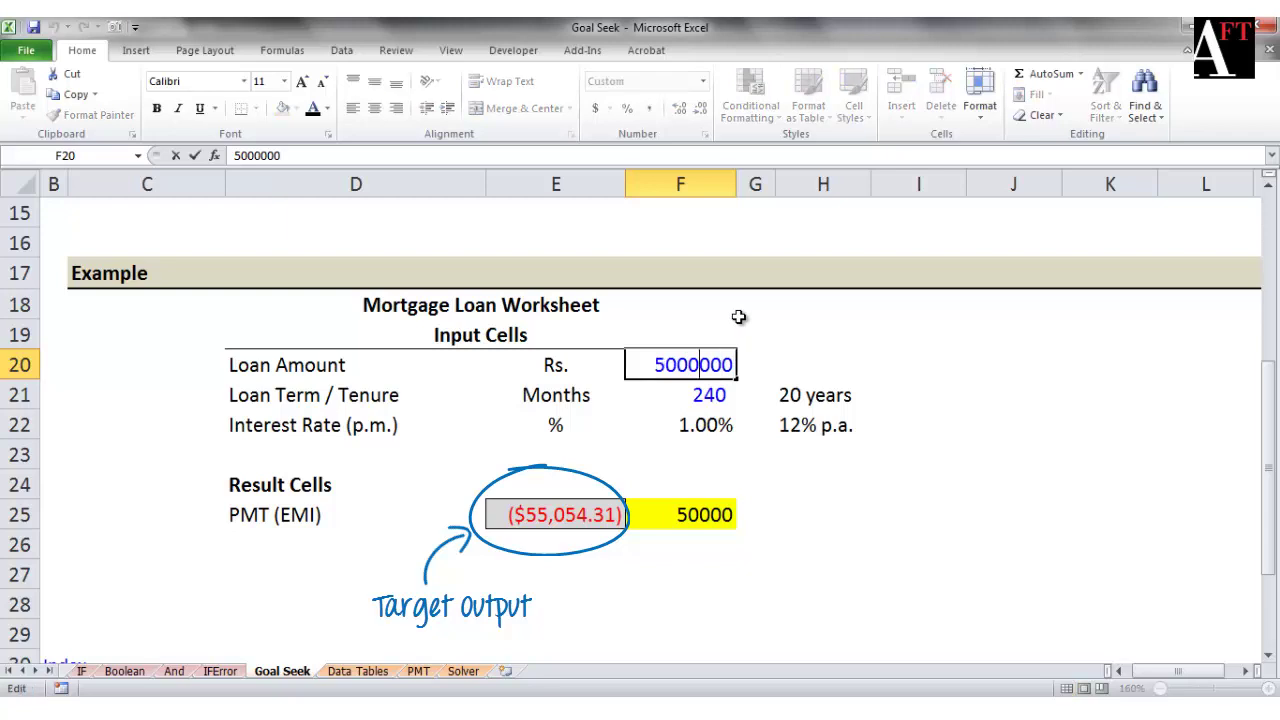
key(Delete)
text(4)
key(Return)
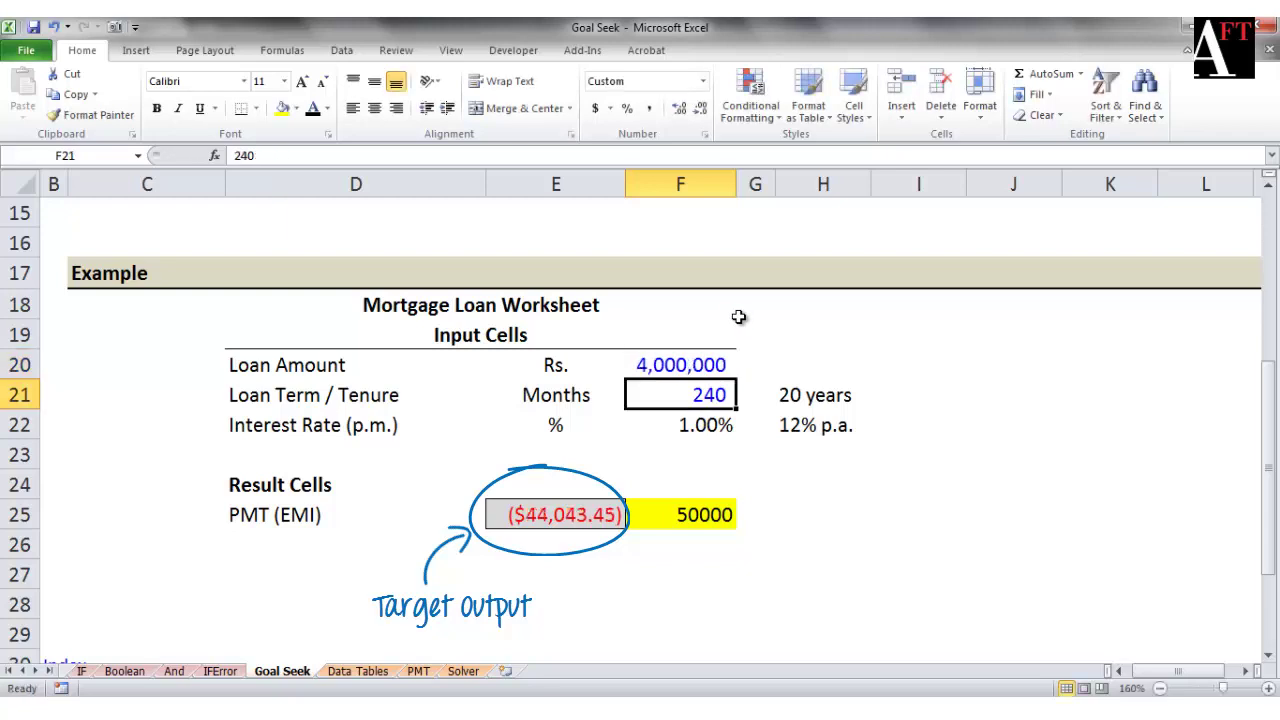
Change the loan amount in F20 to 4,550,000
key(Up)
key(F2)
key(Left)
key(Left)
key(Left)
key(Left)
key(Left)
key(Left)
key(Delete)
text(5)
key(Delete)
text(5)
key(Return)
key(Up)
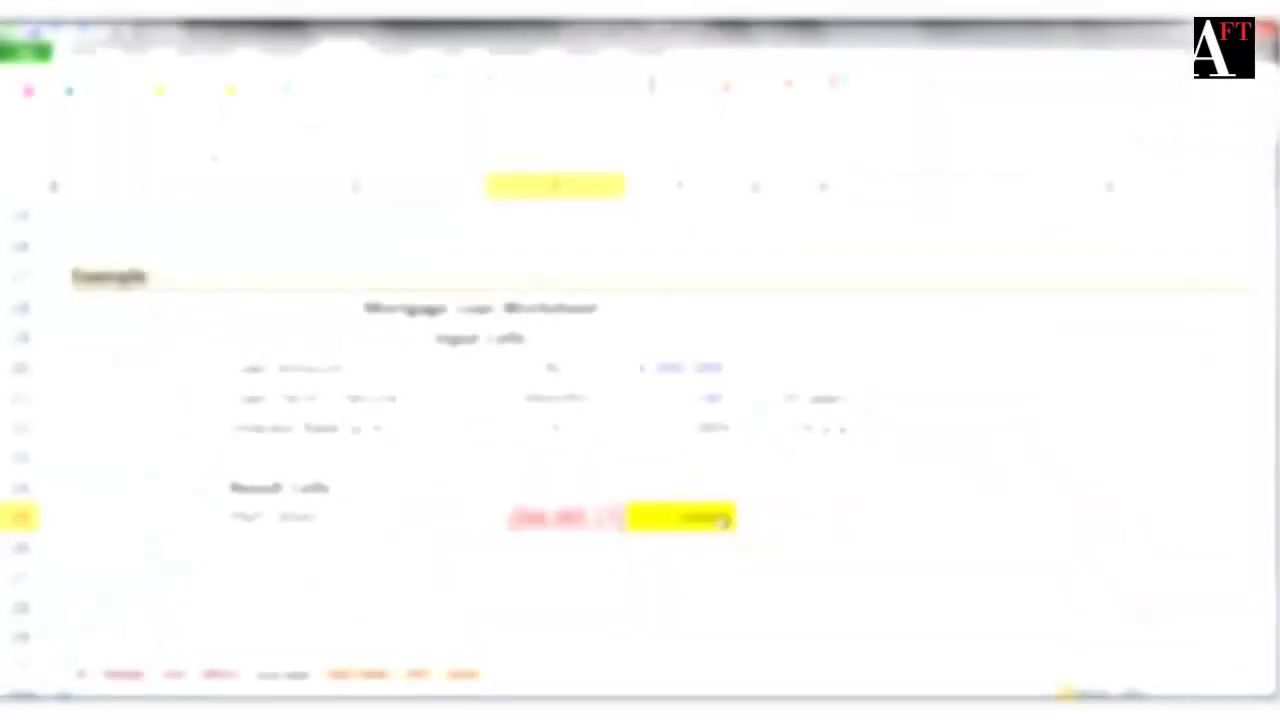
Open What-If Analysis Goal Seek with the PMT cell E25 as the set cell
key(alt)
key(a)
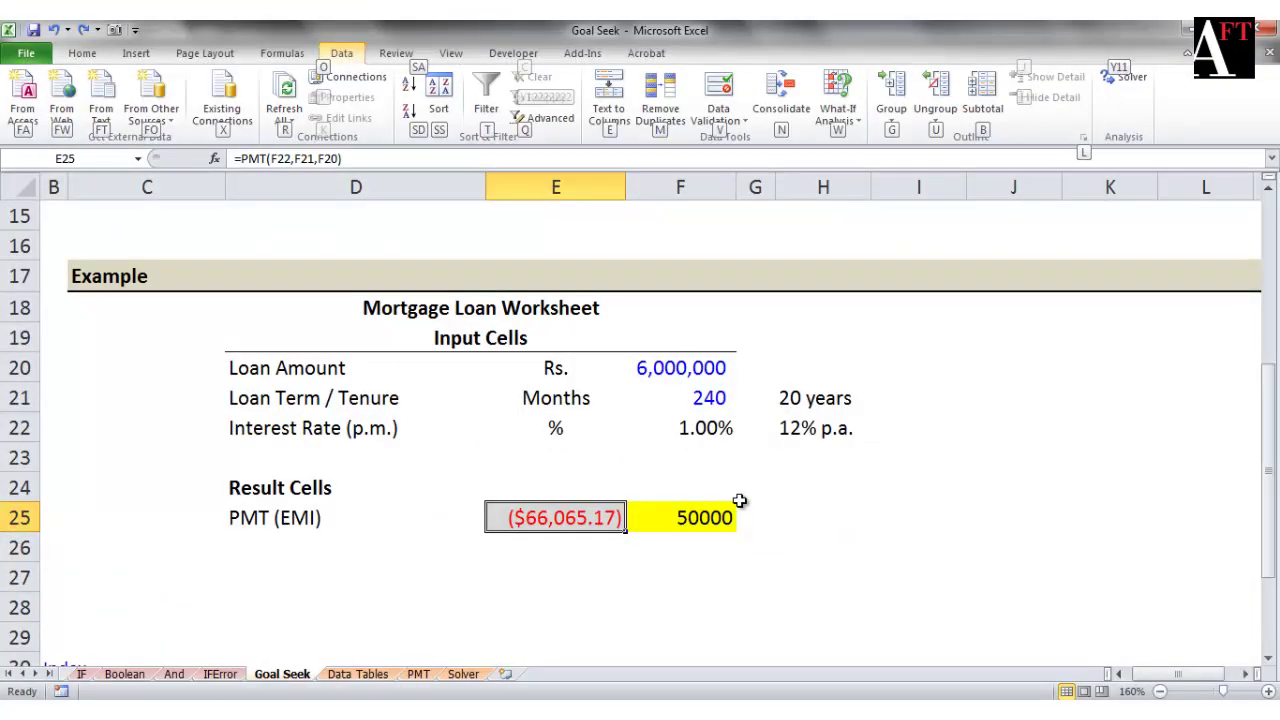
key(w)
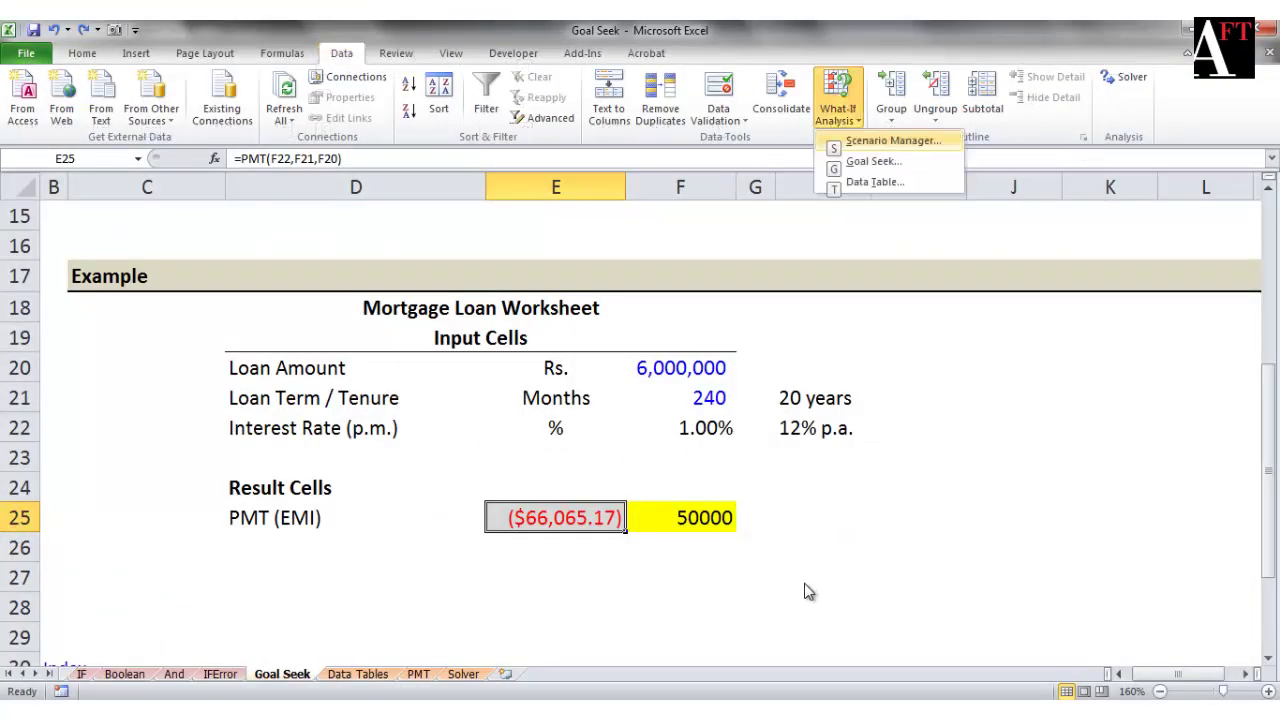
key(g)
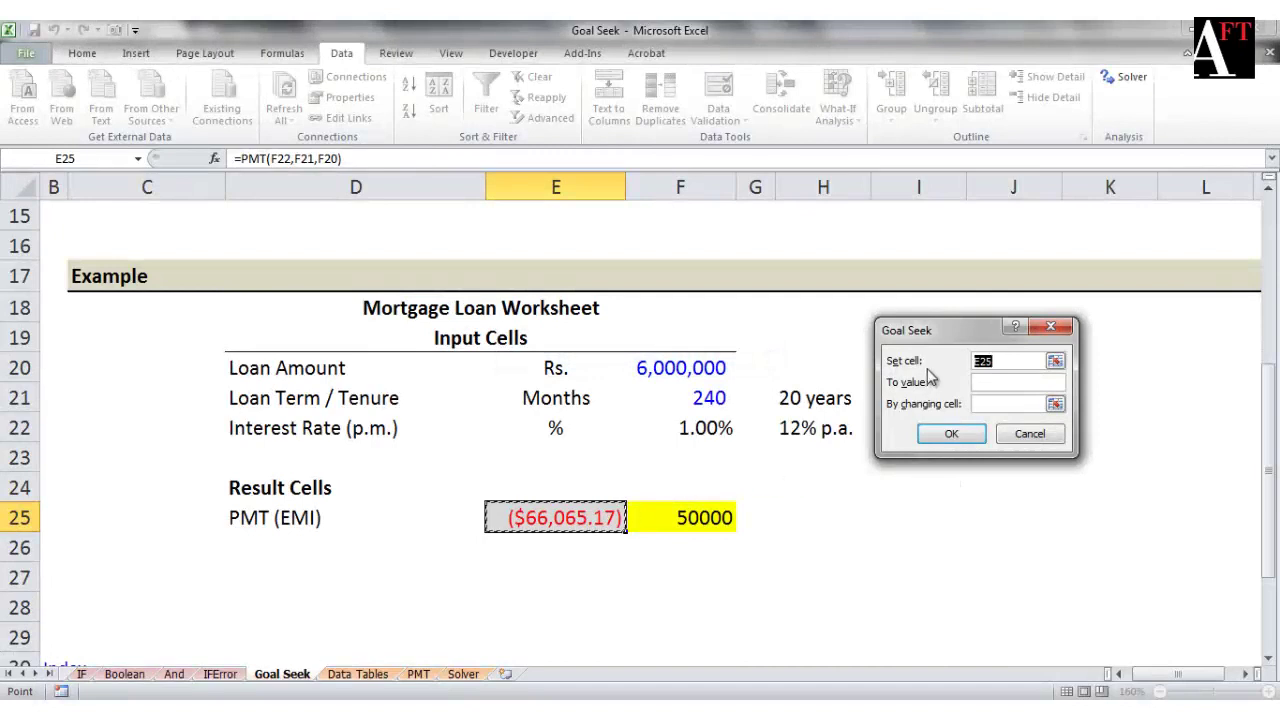
Set Goal Seek to bring E25 to a target value of -50000
click(1030, 365)
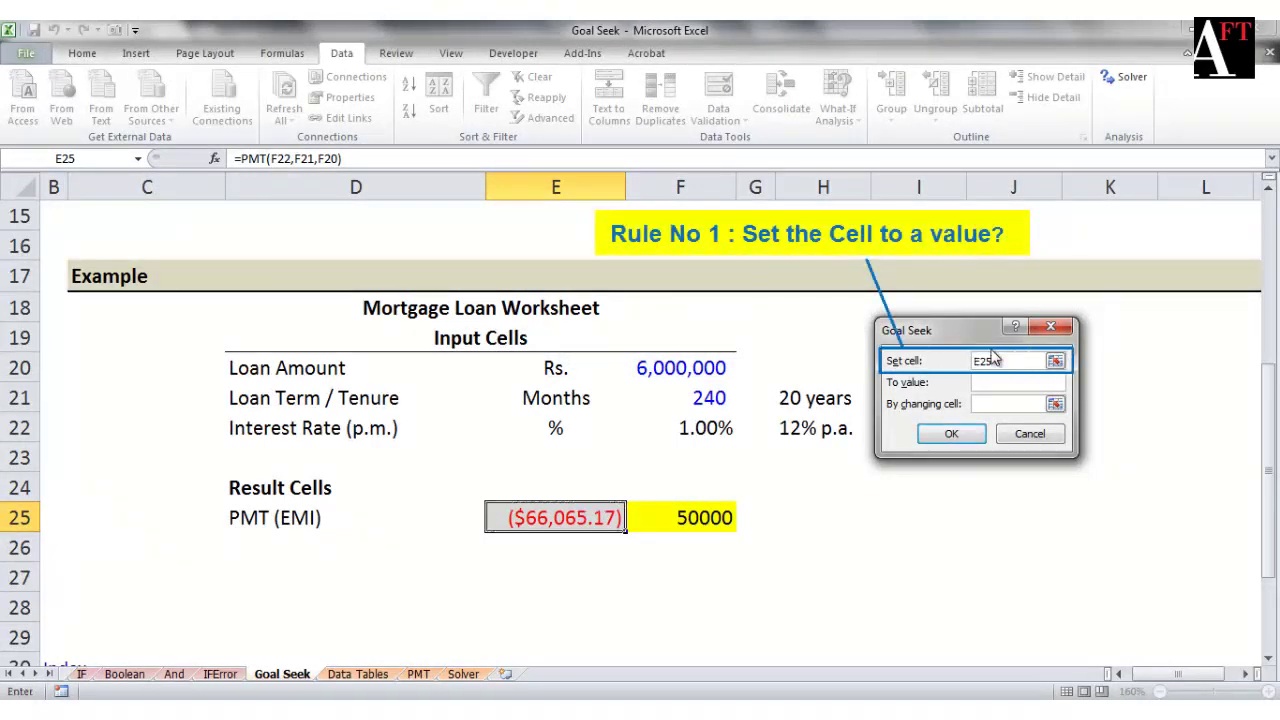
drag(998, 362, 946, 364)
click(538, 527)
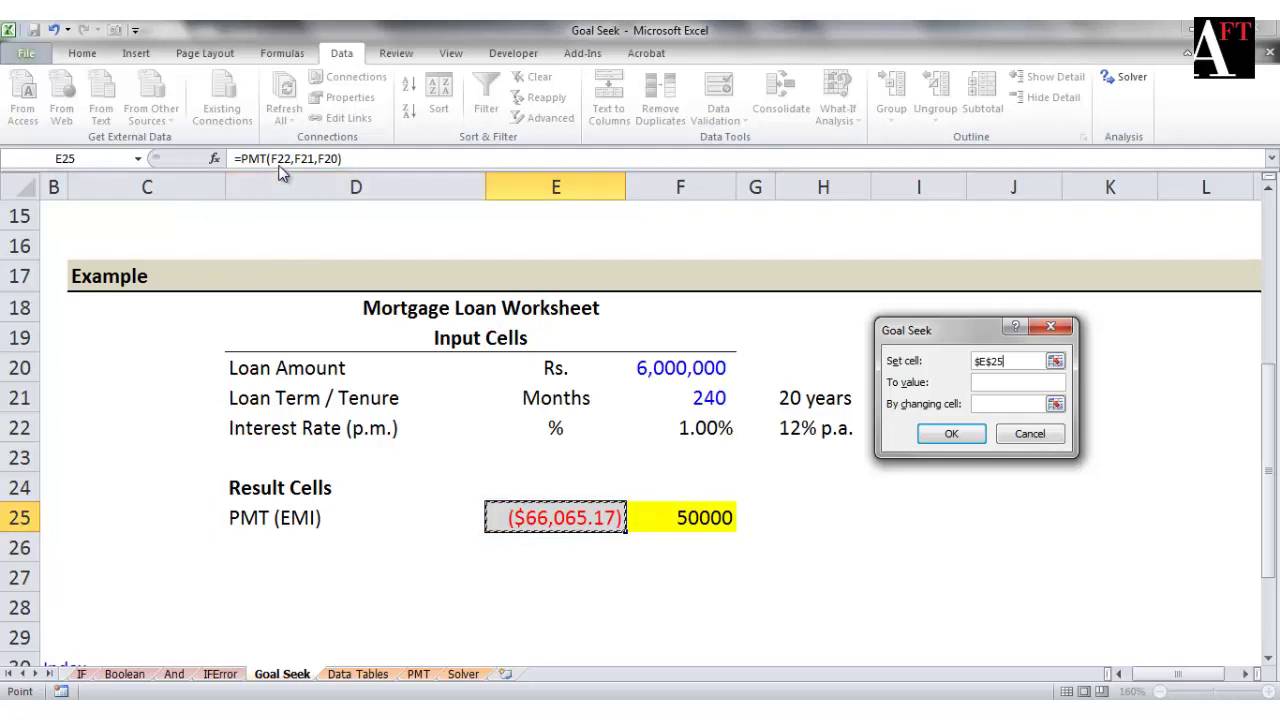
click(978, 384)
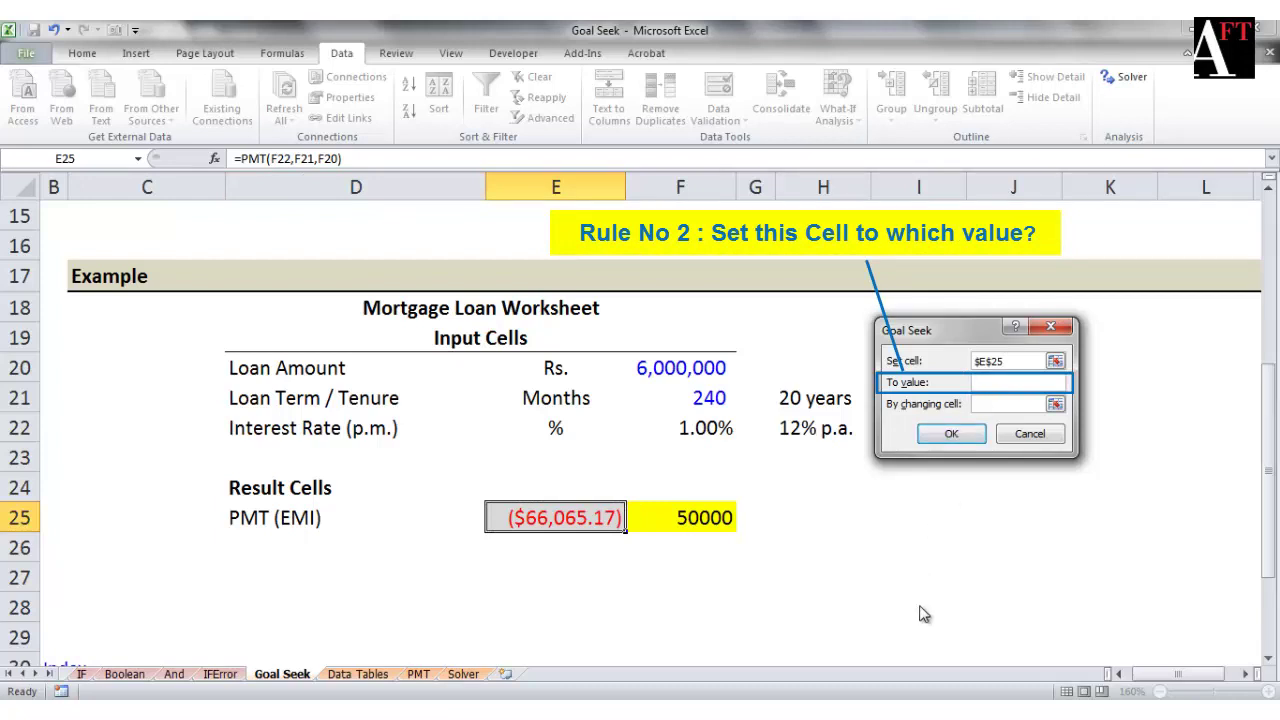
text(-50000)
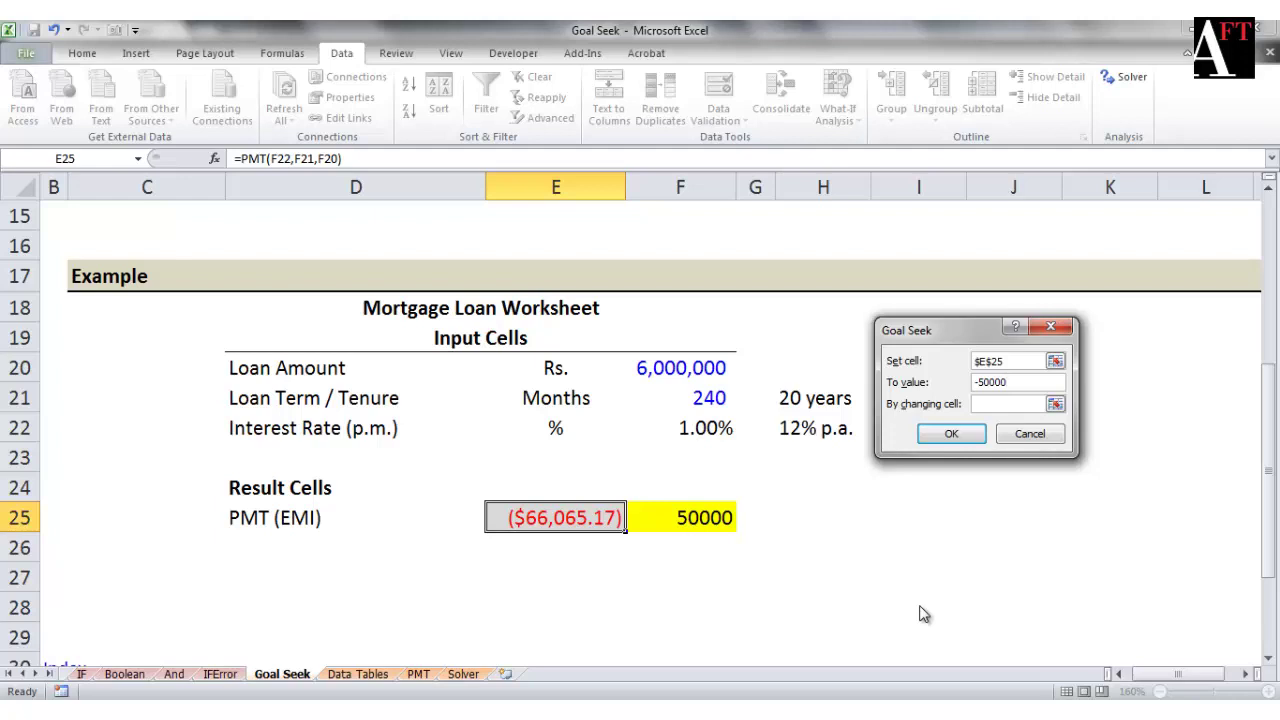
key(Tab)
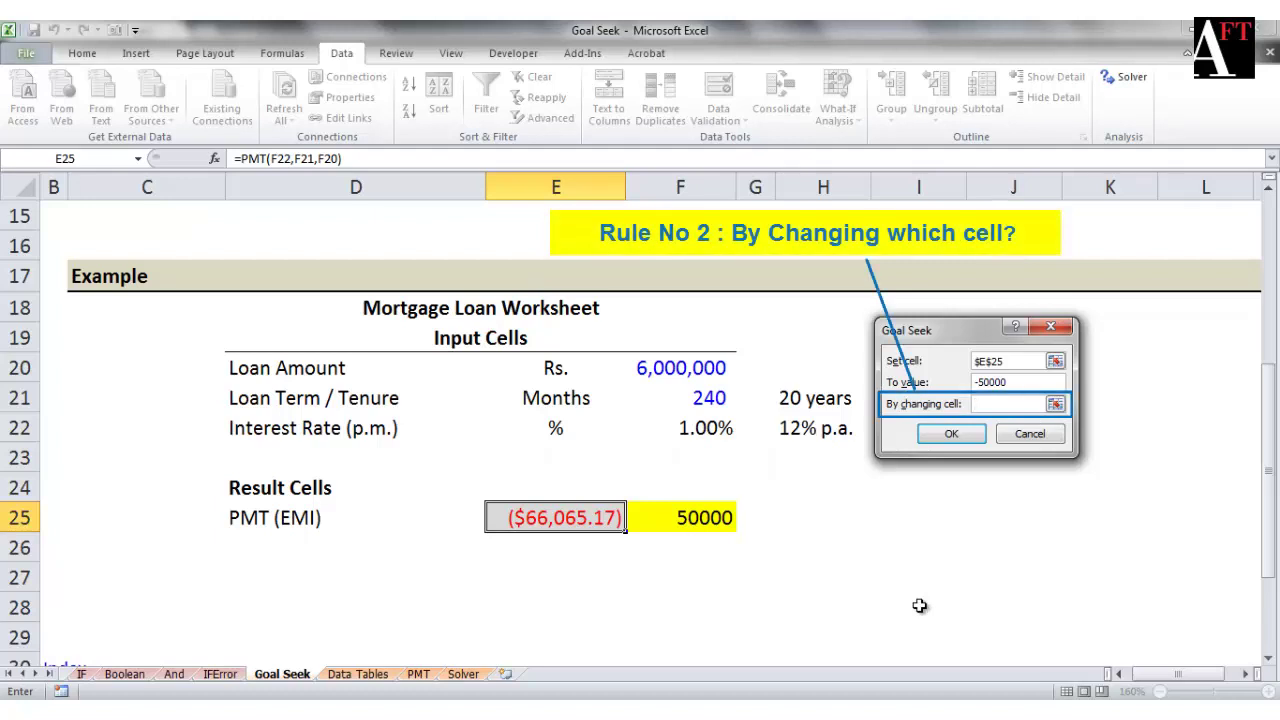
Use F20 as the changing cell and run Goal Seek
click(683, 369)
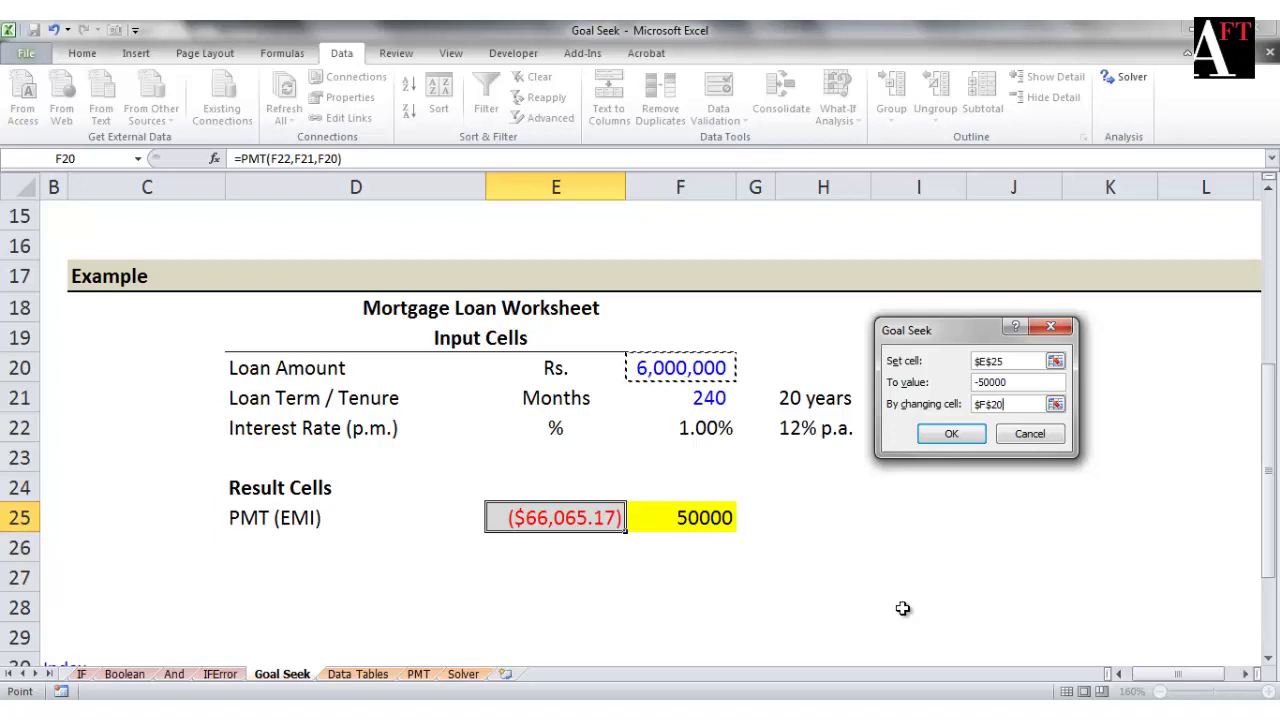
click(952, 434)
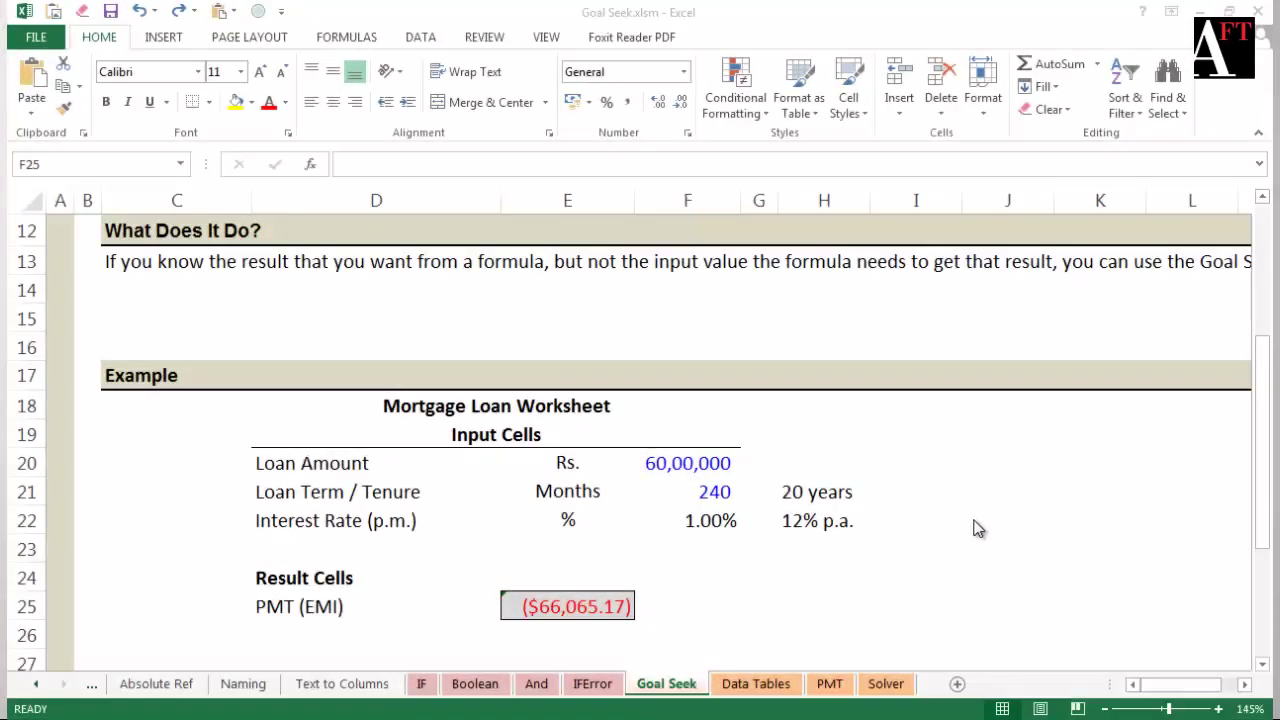
Change the loan term in F21 from 240 to 300 months
click(712, 494)
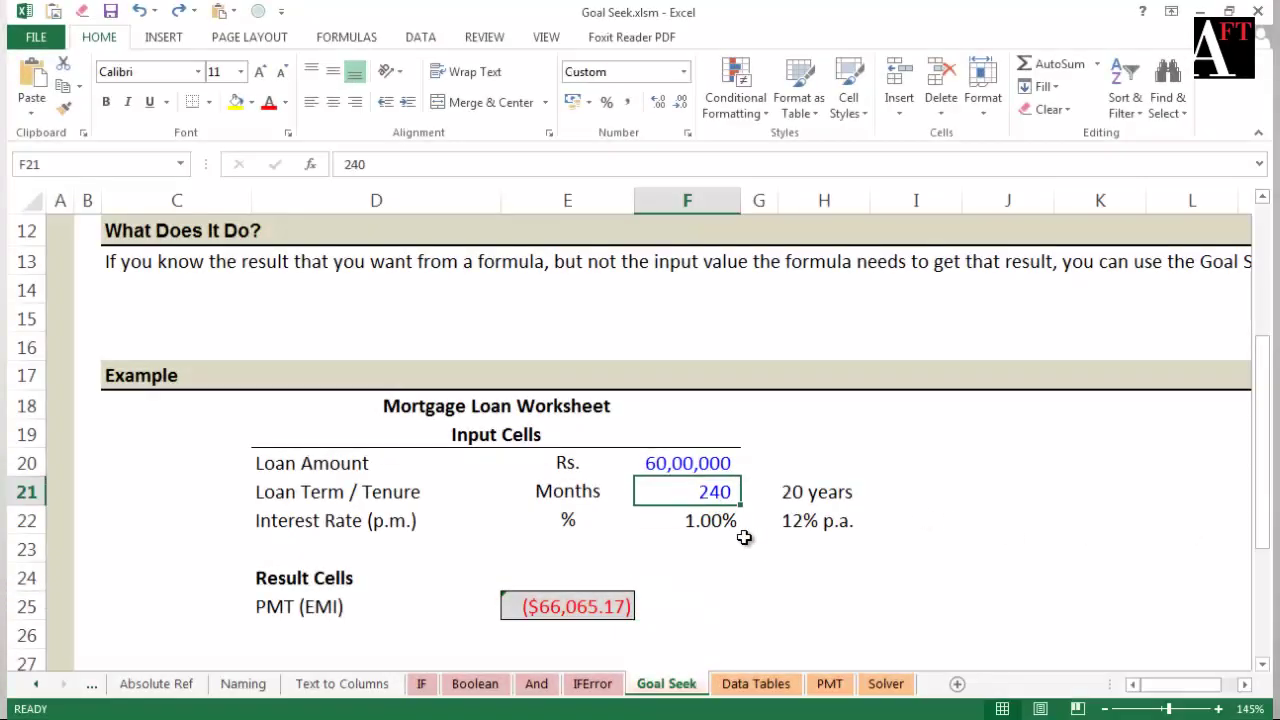
text(300)
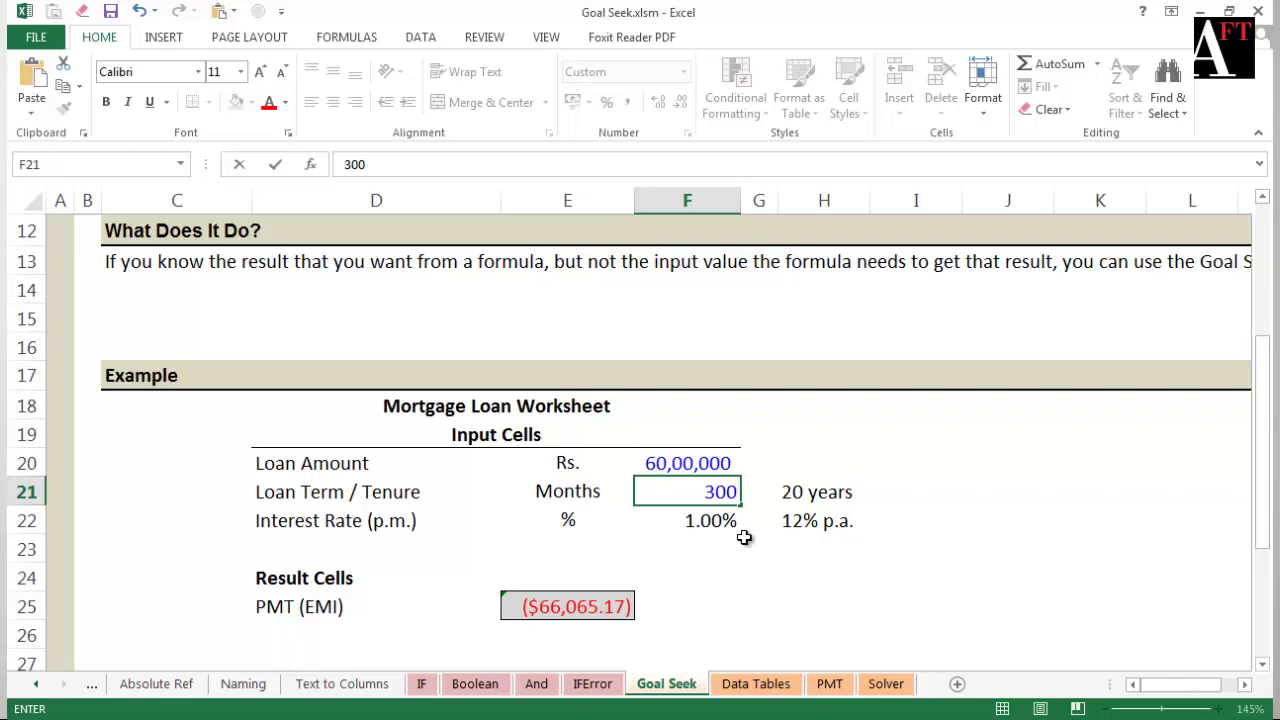
key(Return)
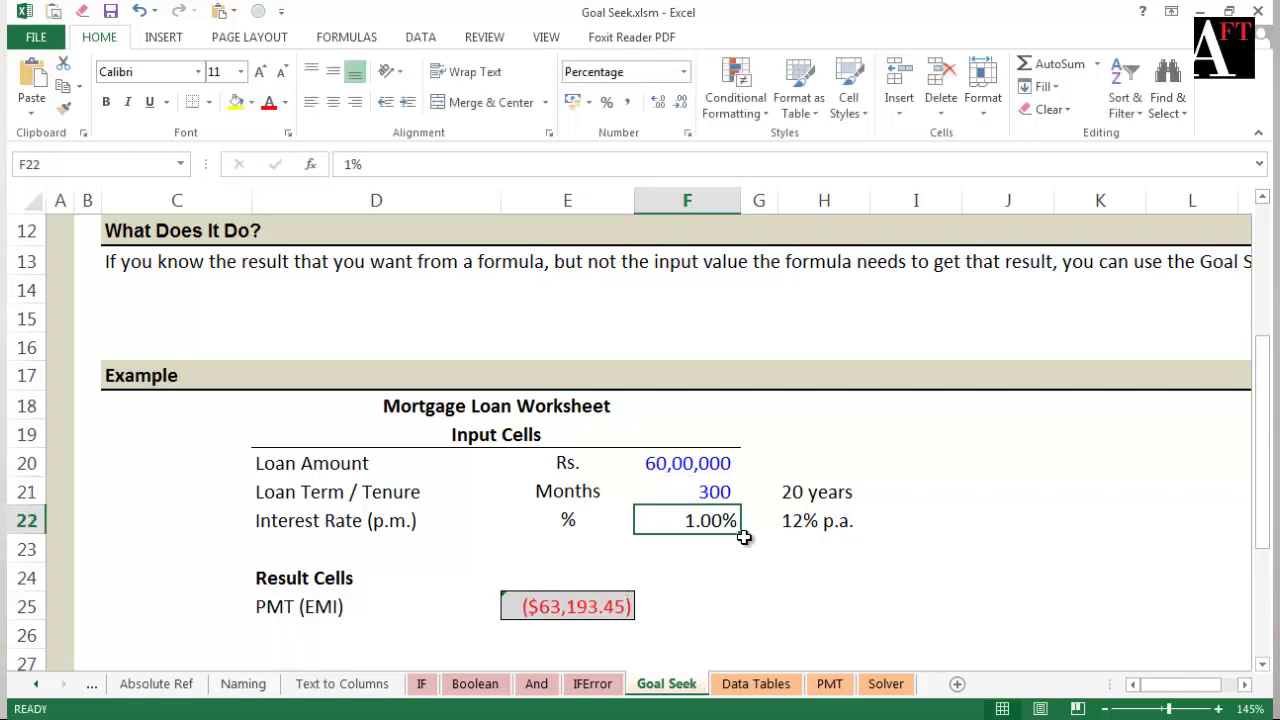